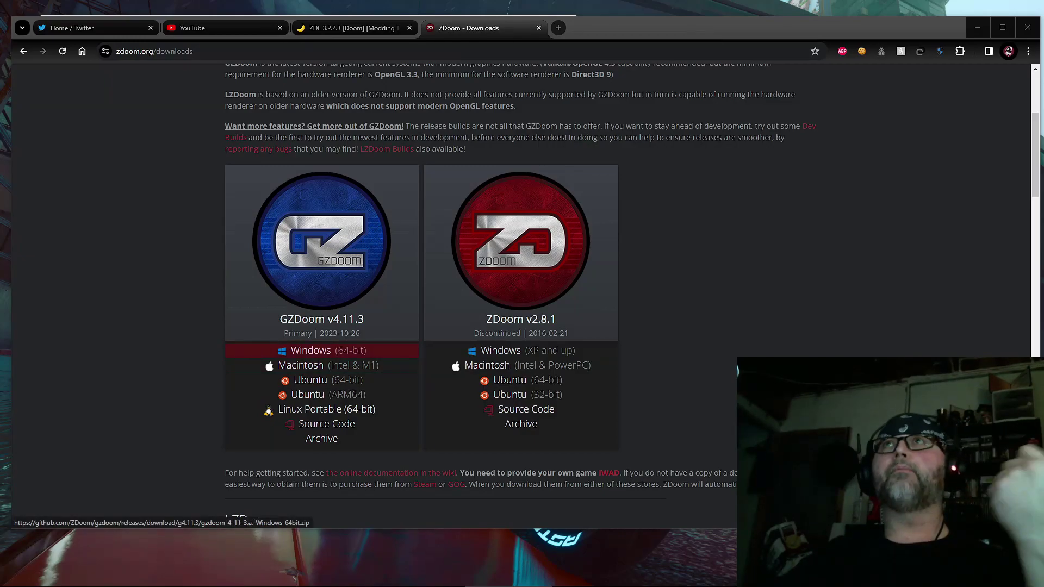
Step: Look over the ZDL 3.2.2.3 page on GameBanana, follow its zdl.vectec.net link, and view the wiki's launcher downloads
{"action": "left_click", "coordinate": [356, 27]}
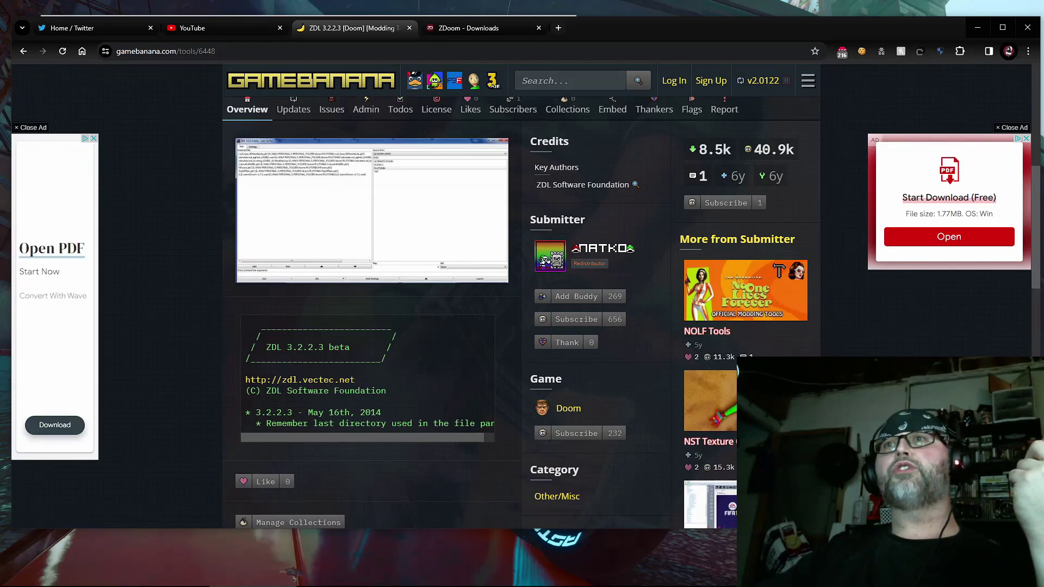
{"action": "scroll", "coordinate": [738, 370], "scroll_direction": "down", "scroll_amount": 1}
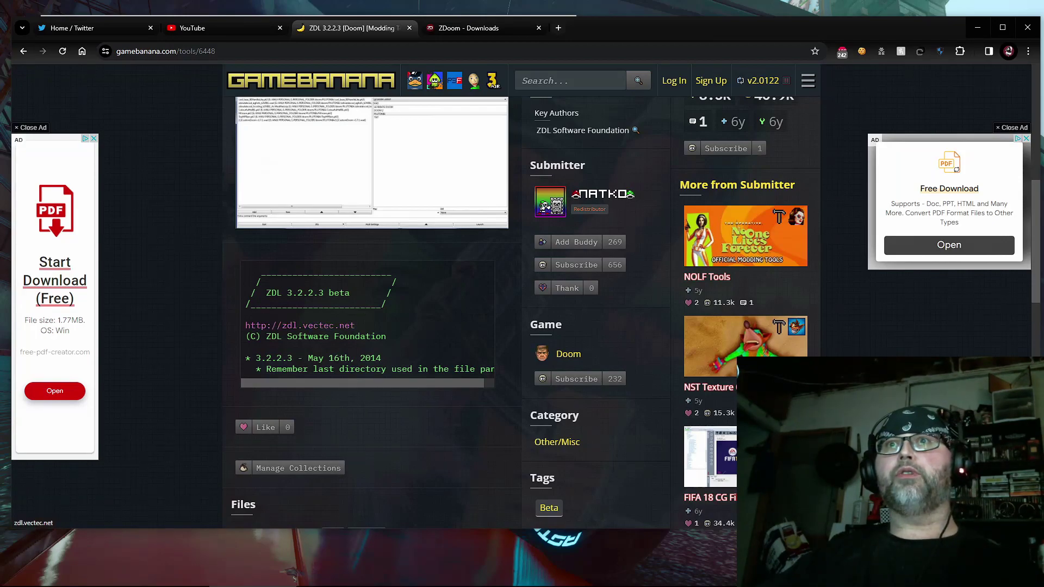
{"action": "scroll", "coordinate": [299, 325], "scroll_direction": "up", "scroll_amount": 2}
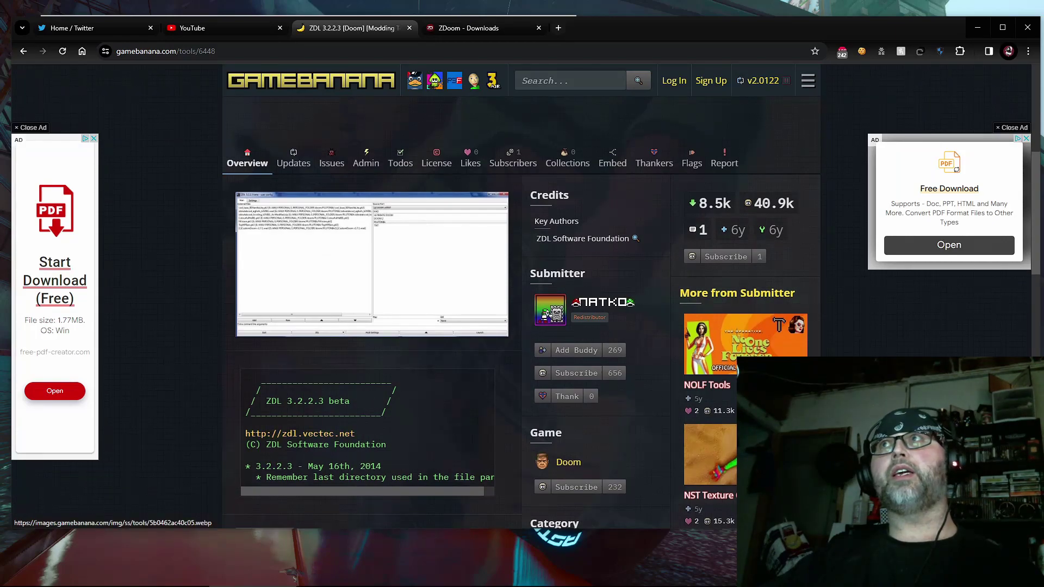
{"action": "scroll", "coordinate": [300, 434], "scroll_direction": "down", "scroll_amount": 3}
{"action": "left_click", "coordinate": [300, 271]}
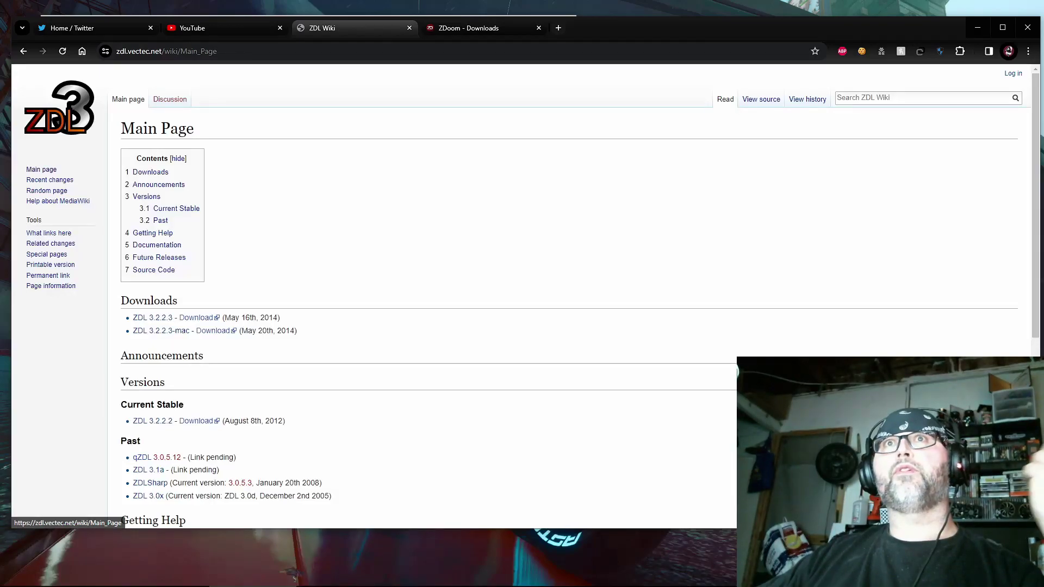
{"action": "scroll", "coordinate": [374, 297], "scroll_direction": "down", "scroll_amount": 1}
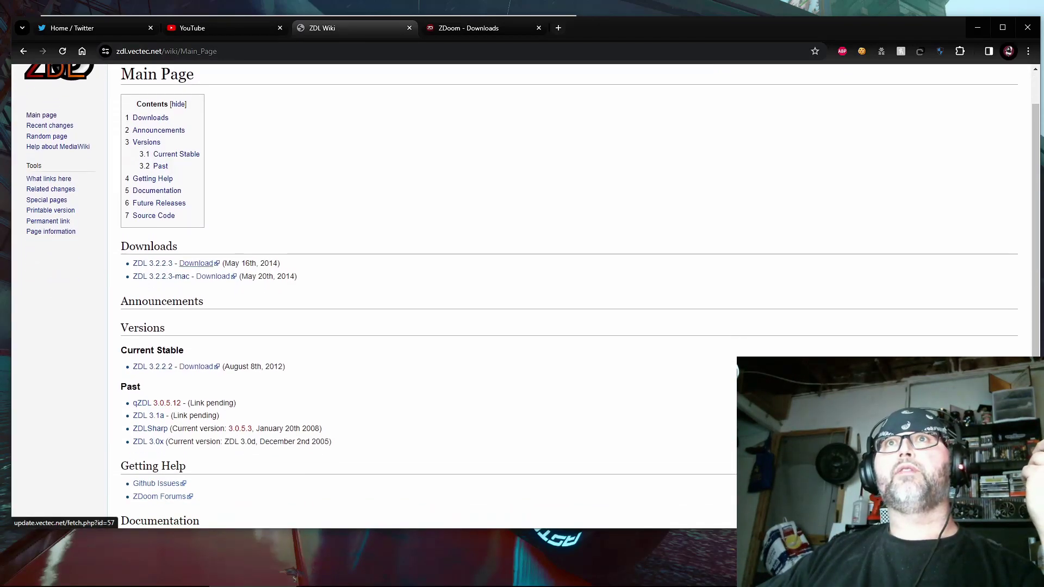
{"action": "scroll", "coordinate": [196, 265], "scroll_direction": "up", "scroll_amount": 1}
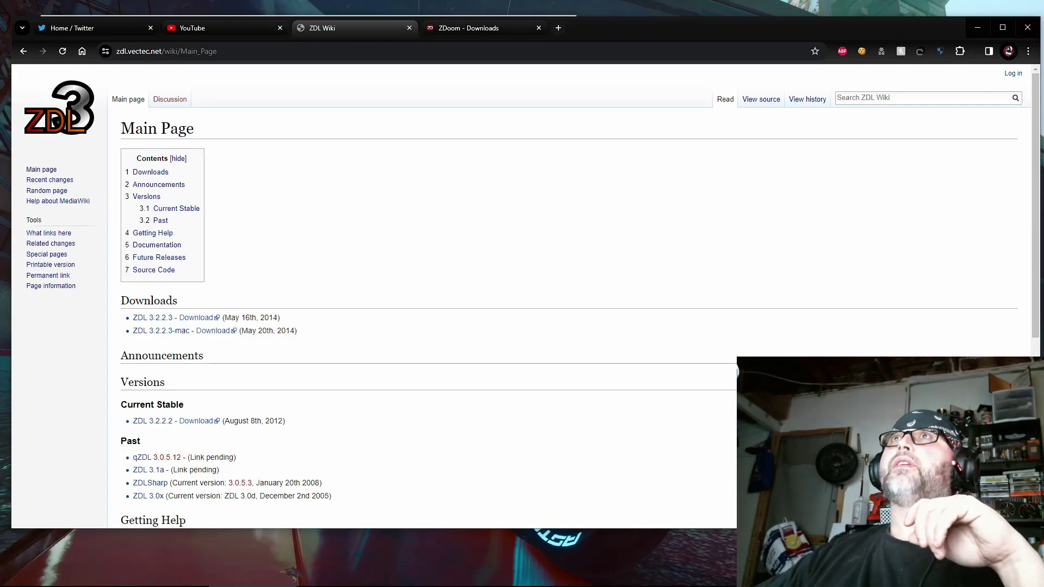
Step: Switch to the ZDL launcher and remove all four mod files from the external files list
{"action": "left_click", "coordinate": [978, 27]}
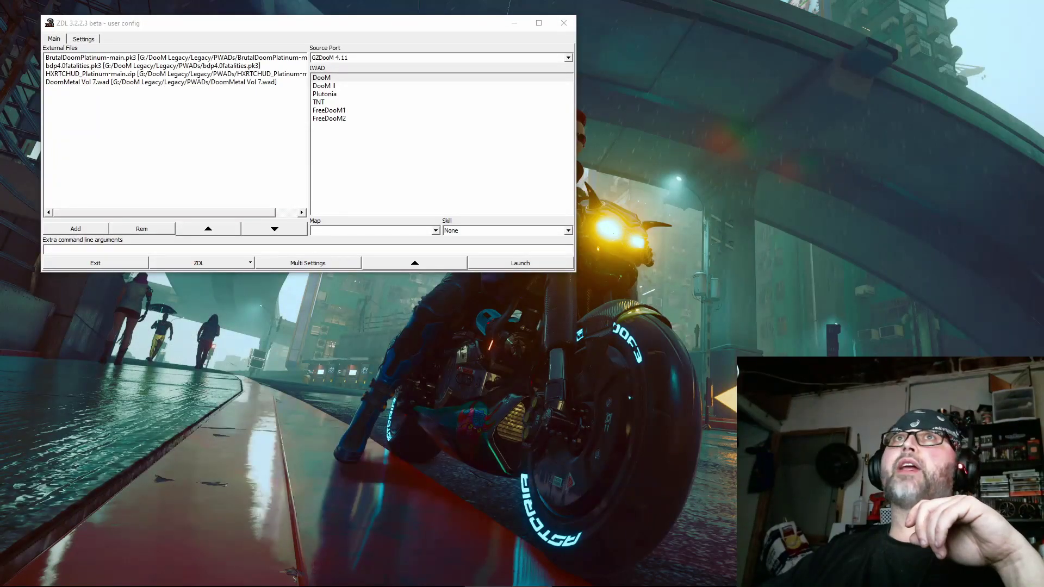
{"action": "left_click_drag", "start_coordinate": [210, 131], "coordinate": [166, 58]}
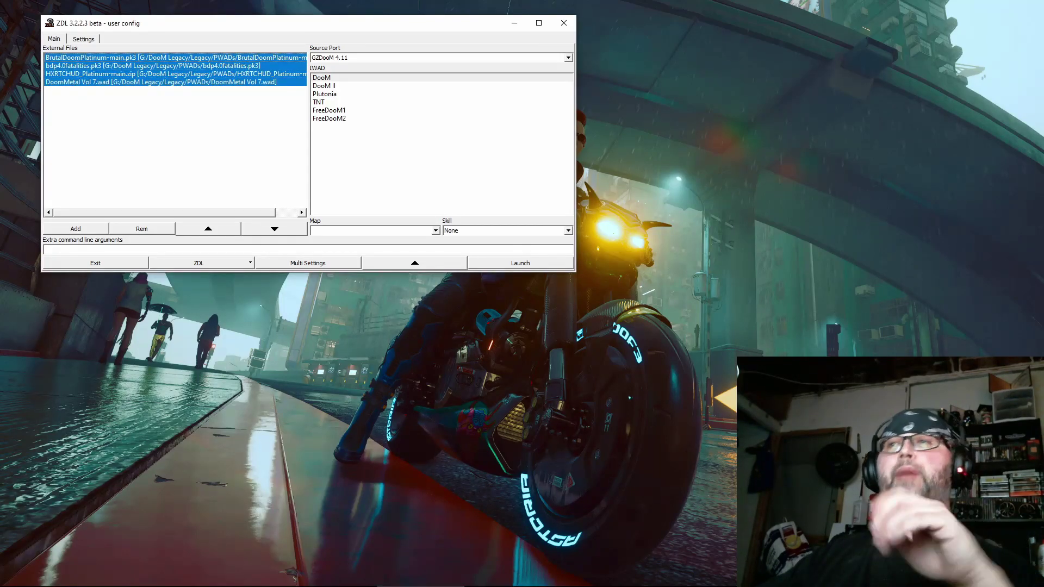
{"action": "key", "text": "Delete"}
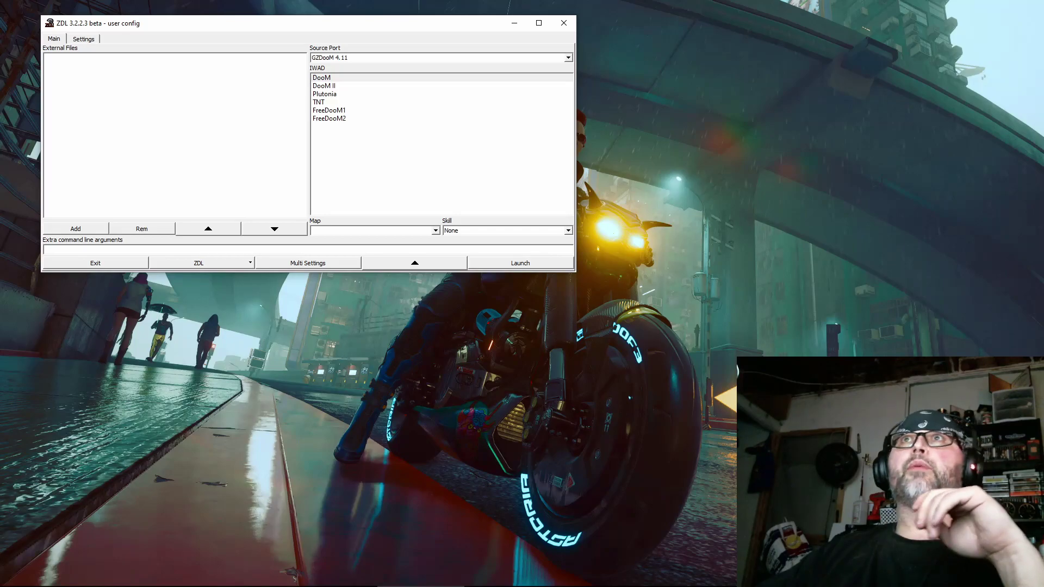
Step: Review the available source ports and the executable paths configured for GZDooM 4.11 and GZDooM4.5
{"action": "left_click", "coordinate": [568, 58]}
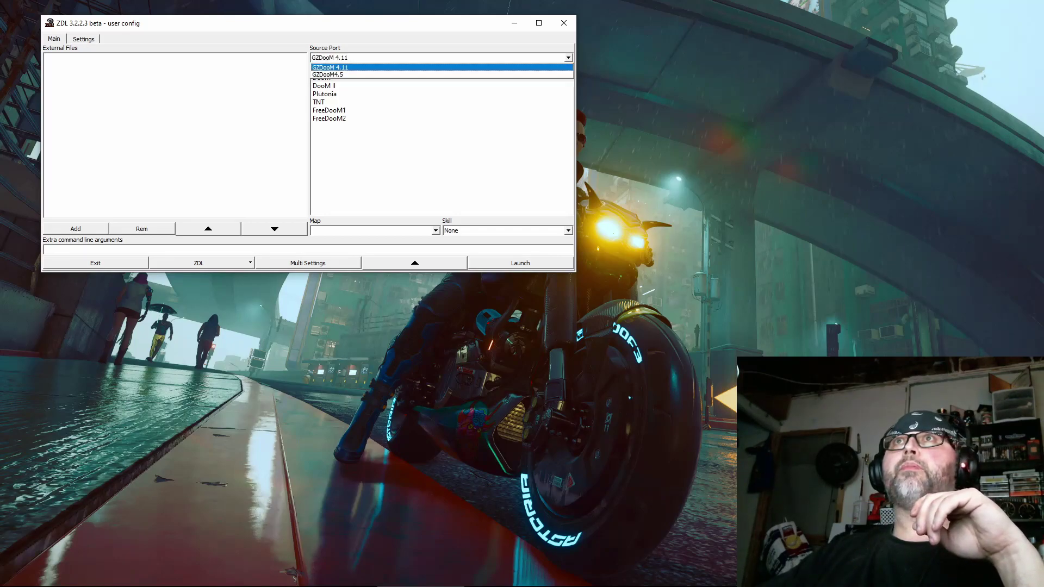
{"action": "left_click", "coordinate": [568, 58]}
{"action": "left_click", "coordinate": [84, 39]}
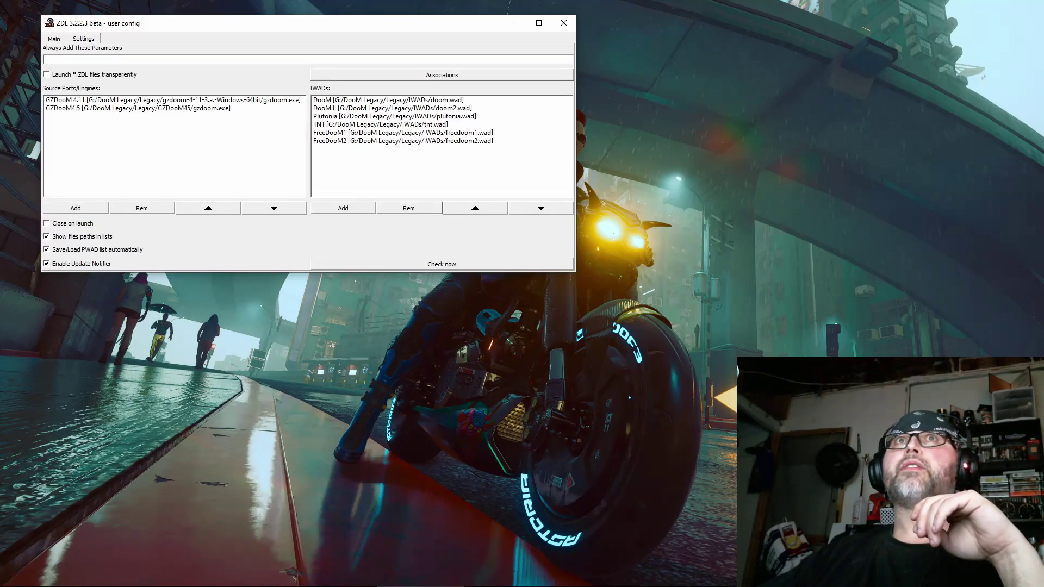
{"action": "left_click", "coordinate": [173, 101]}
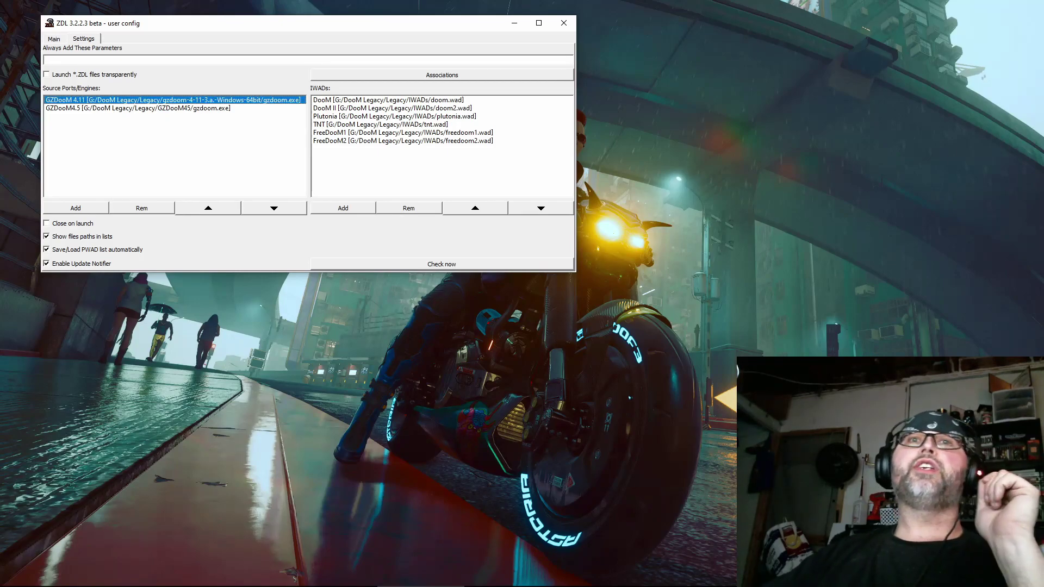
{"action": "left_click", "coordinate": [139, 108]}
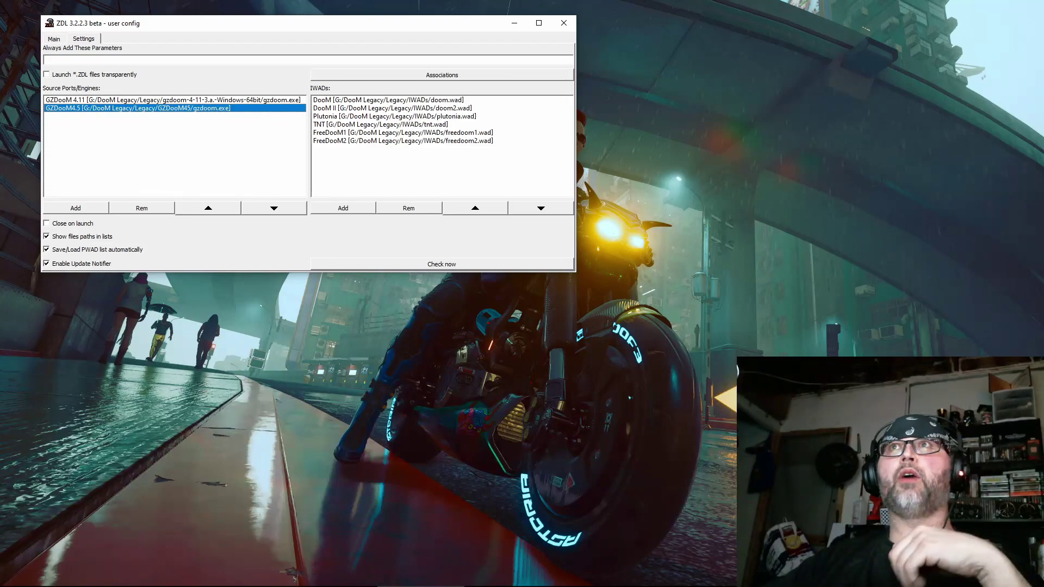
{"action": "left_click", "coordinate": [173, 100]}
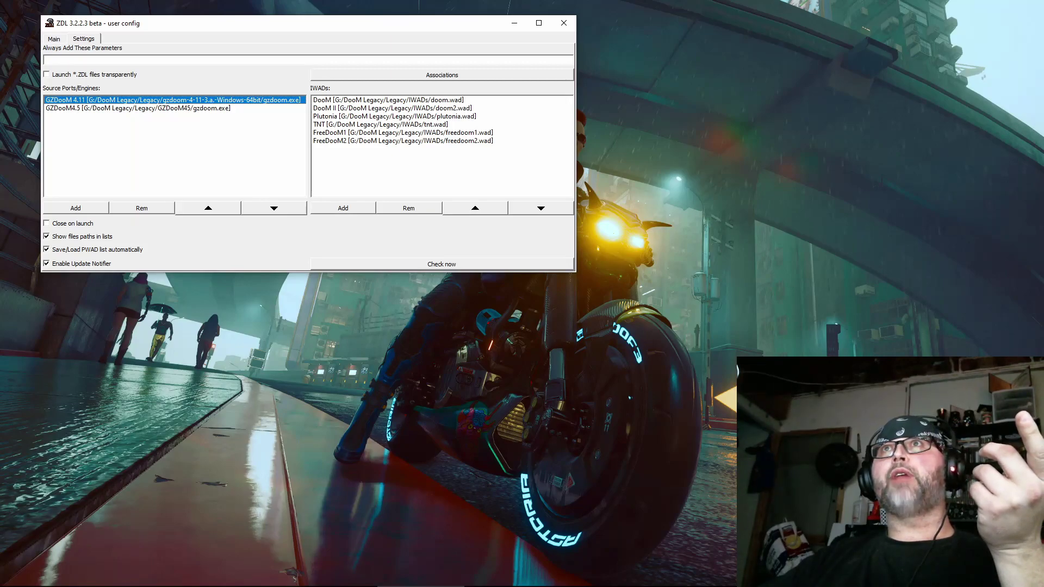
Step: Start adding an IWAD, browse the PWADs folder for its file, and cancel without adding anything
{"action": "left_click", "coordinate": [344, 209]}
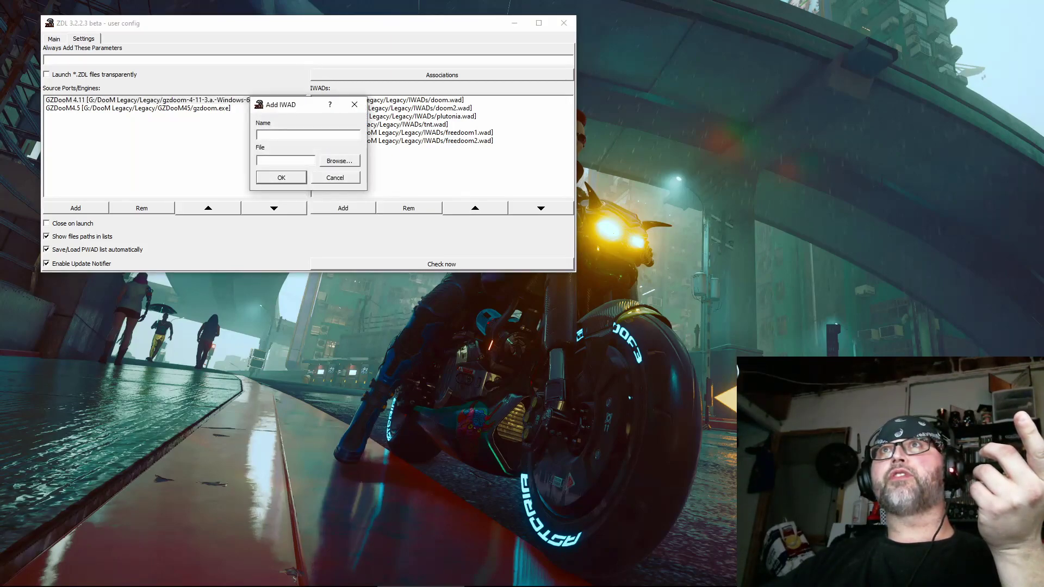
{"action": "left_click", "coordinate": [340, 161]}
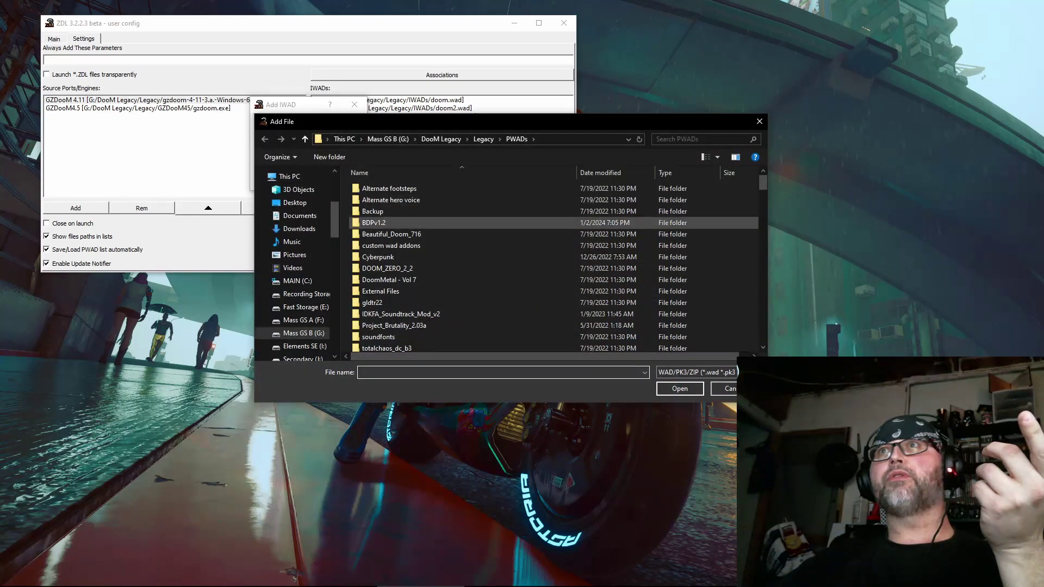
{"action": "scroll", "coordinate": [403, 278], "scroll_direction": "down", "scroll_amount": 10}
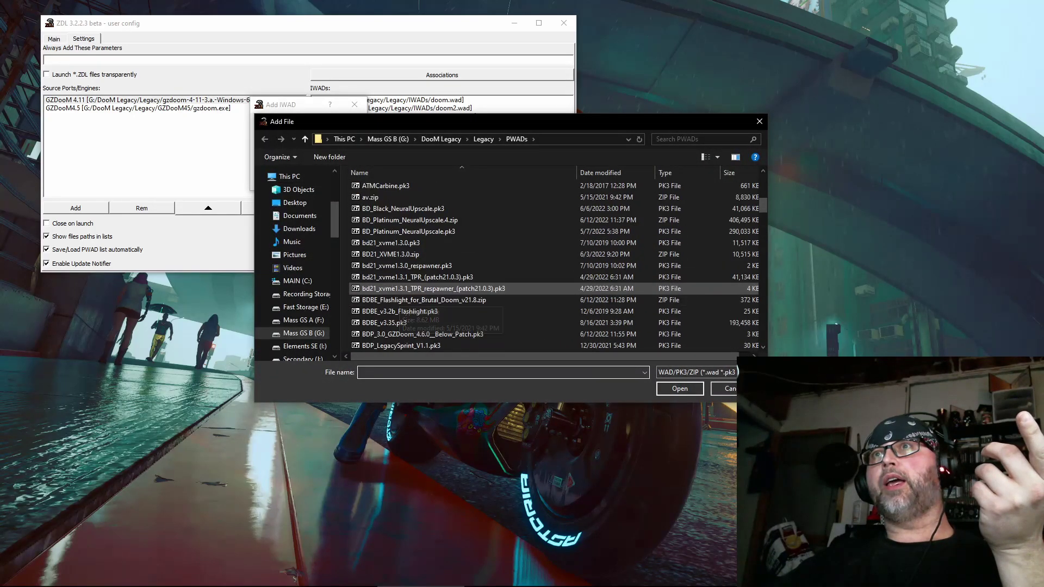
{"action": "scroll", "coordinate": [403, 279], "scroll_direction": "down", "scroll_amount": 10}
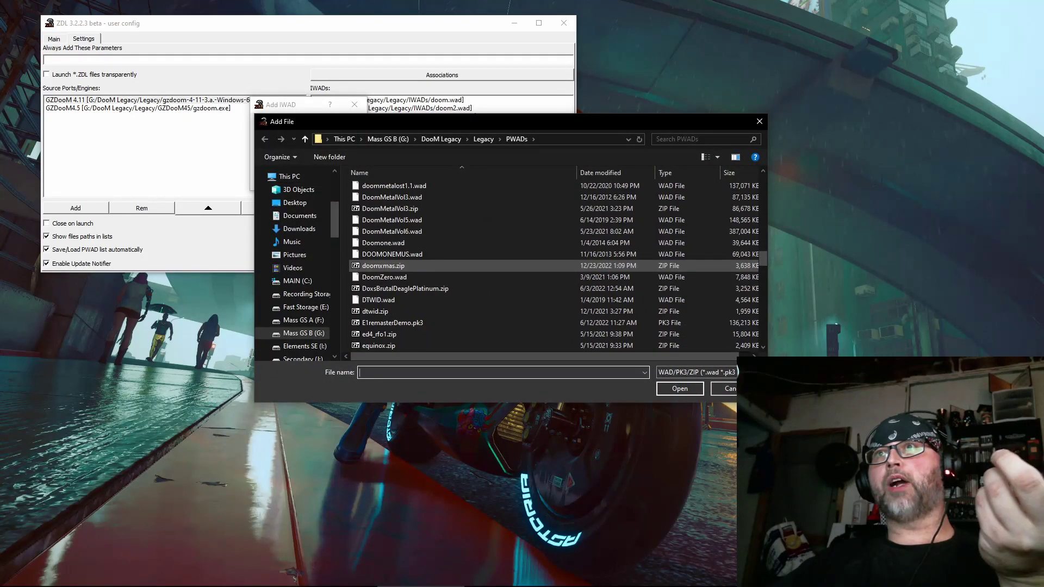
{"action": "left_click", "coordinate": [724, 388]}
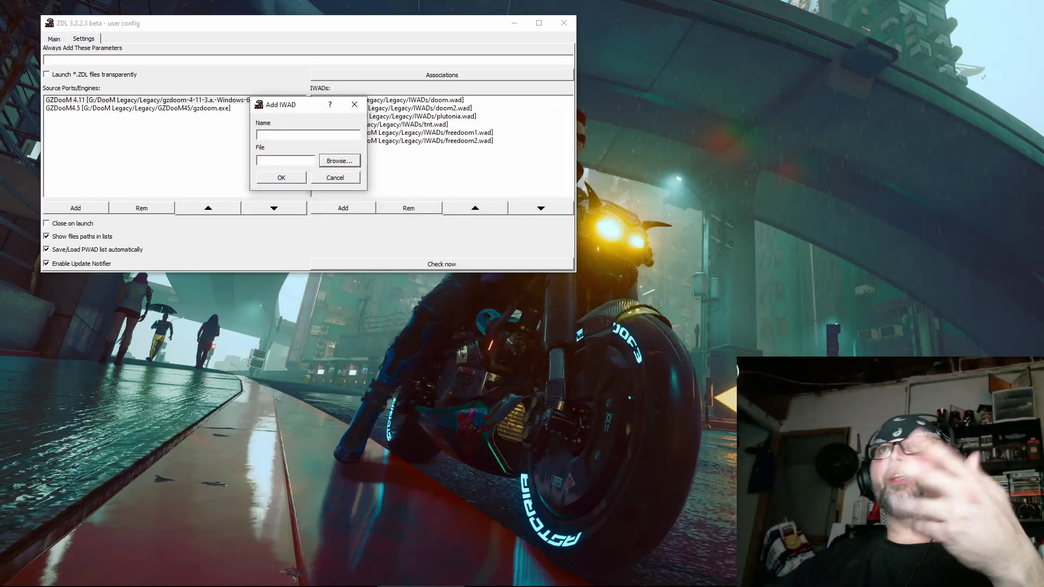
{"action": "left_click", "coordinate": [335, 177]}
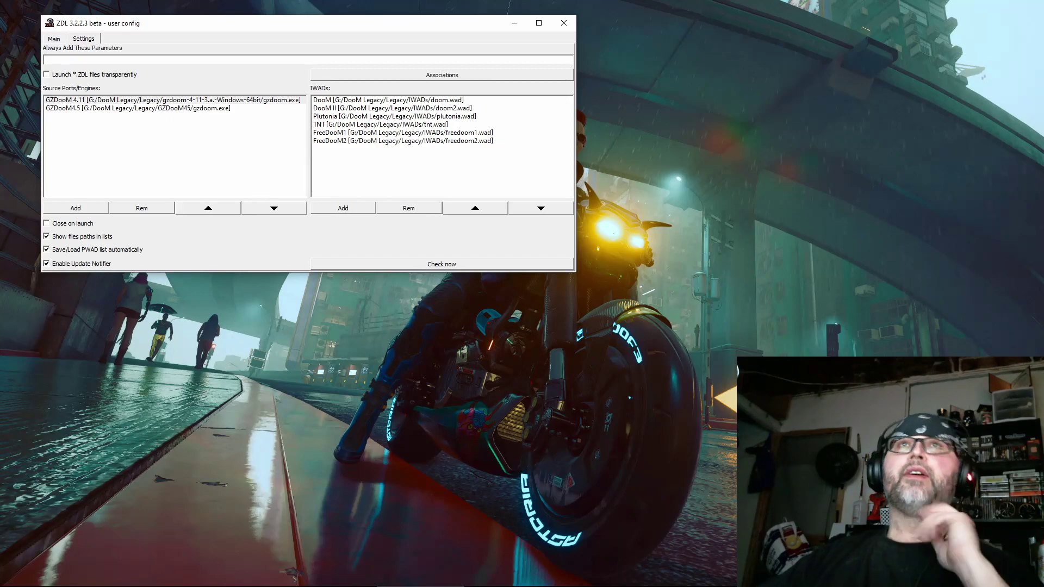
Step: Start adding source port "GZDoom 4.11" with gzdoom.exe from Legacy's gzdoom-4-11-3.a.-Windows-64bit folder, cancel it, and return to the main launcher view
{"action": "left_click", "coordinate": [180, 100]}
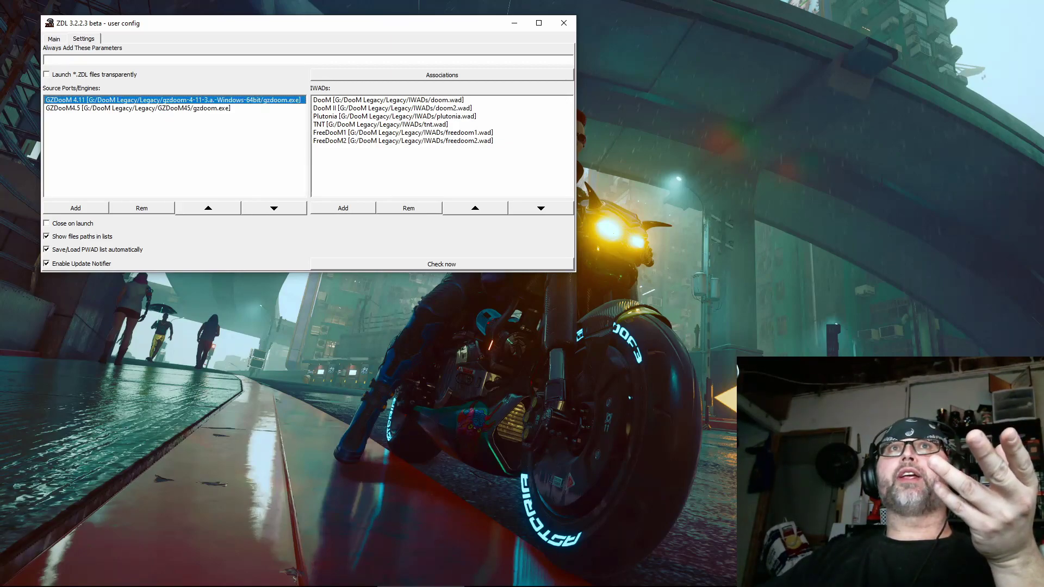
{"action": "left_click", "coordinate": [75, 208]}
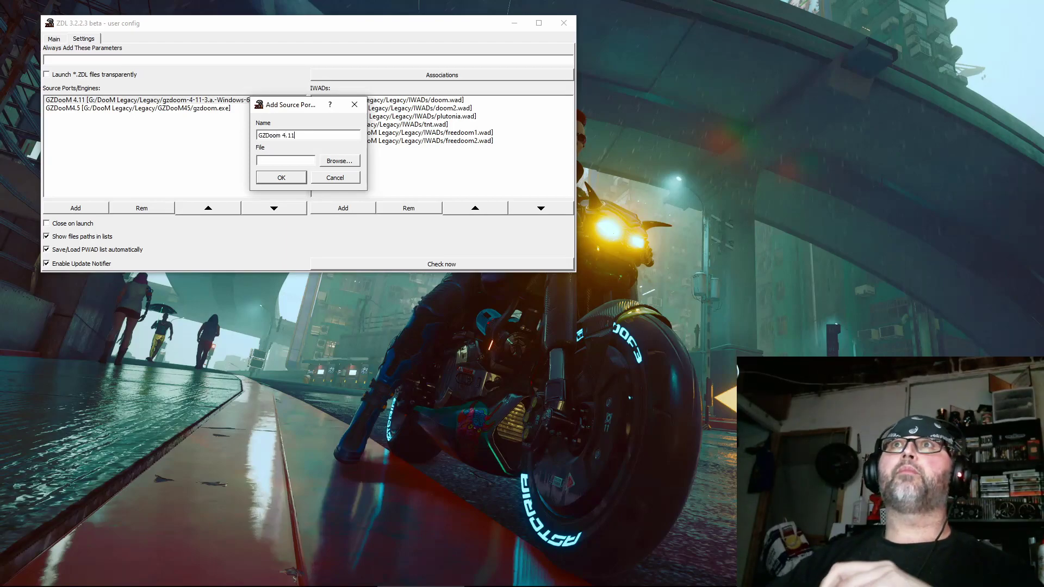
{"action": "left_click", "coordinate": [340, 161]}
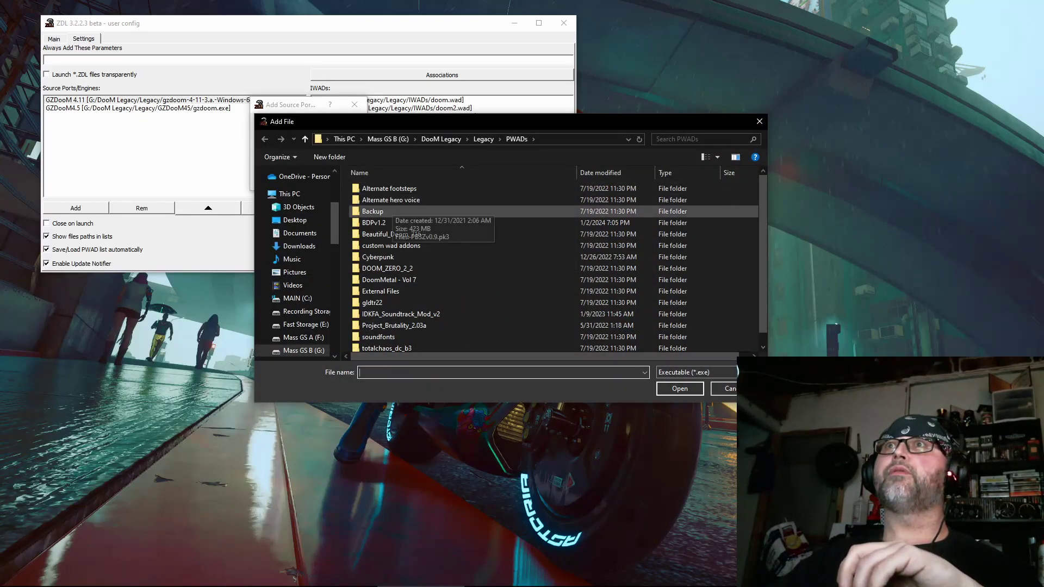
{"action": "left_click", "coordinate": [441, 139]}
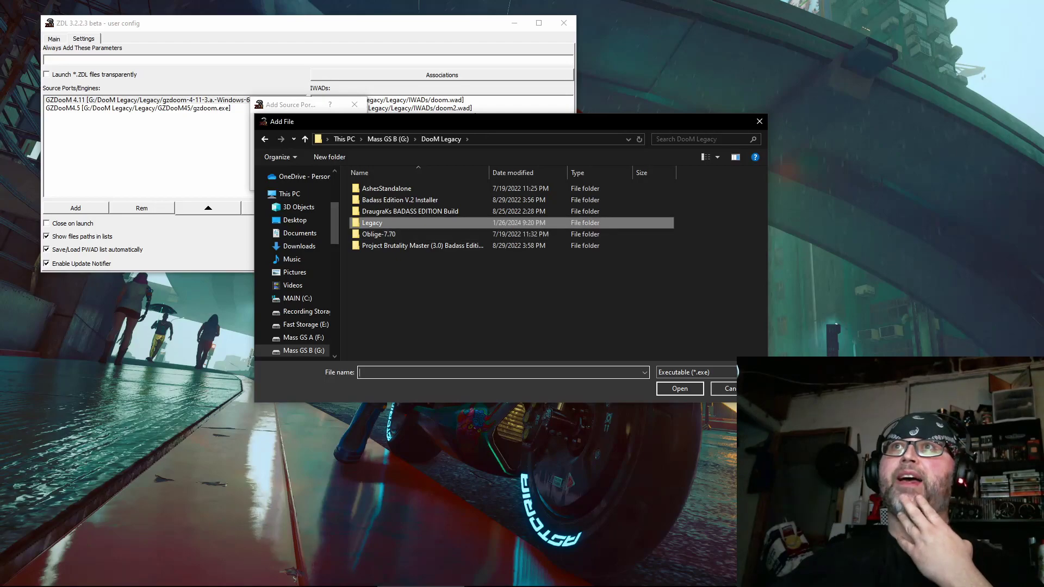
{"action": "double_click", "coordinate": [372, 223]}
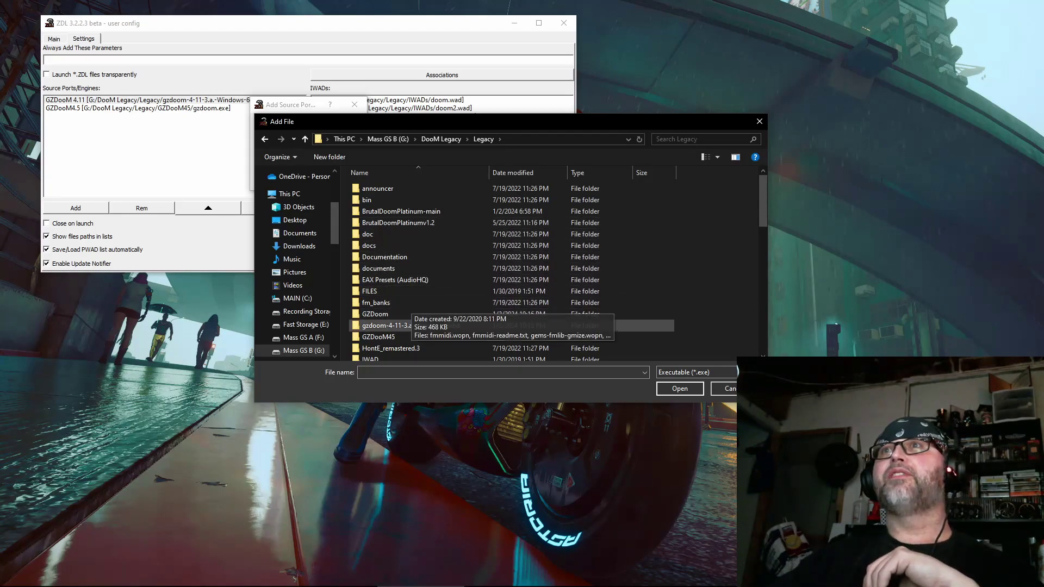
{"action": "double_click", "coordinate": [411, 326]}
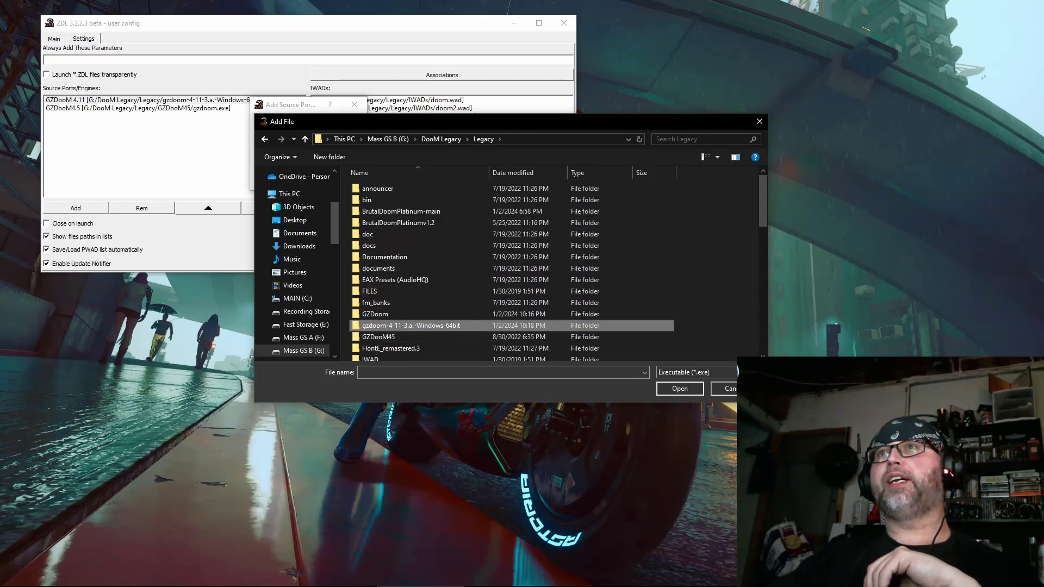
{"action": "left_click", "coordinate": [381, 212]}
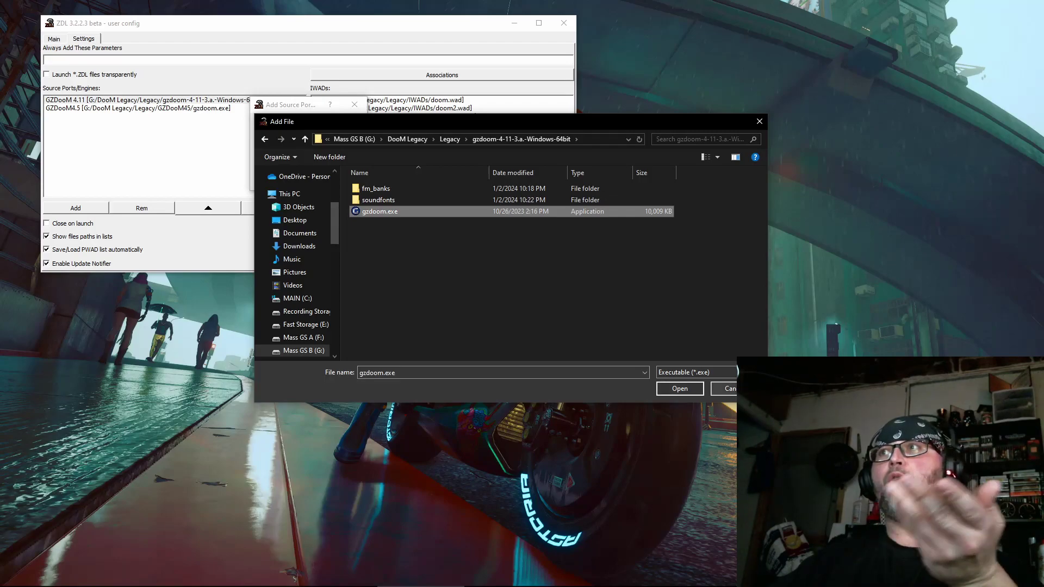
{"action": "left_click", "coordinate": [726, 389]}
{"action": "left_click", "coordinate": [335, 178]}
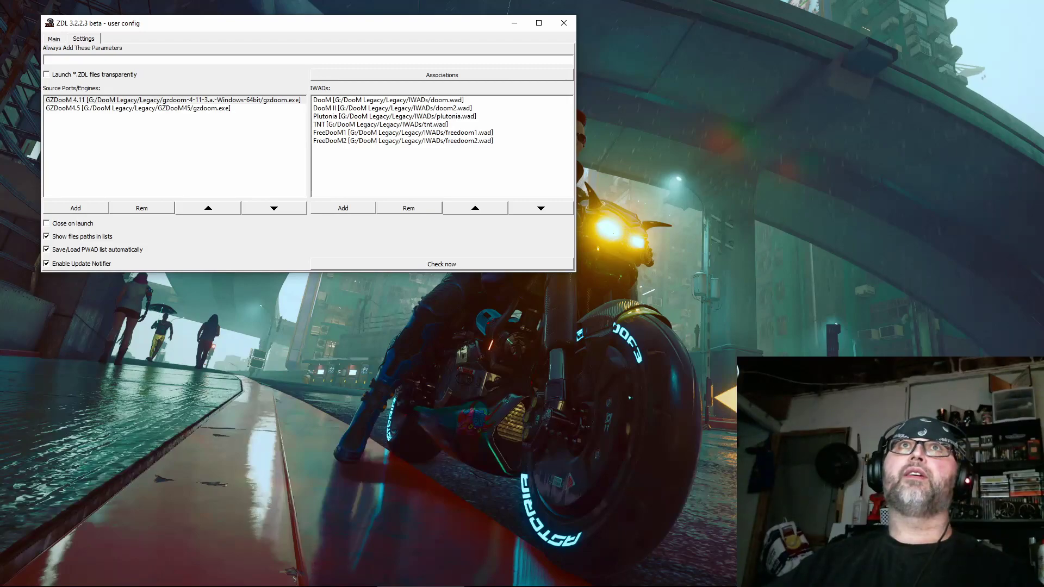
{"action": "left_click", "coordinate": [54, 39]}
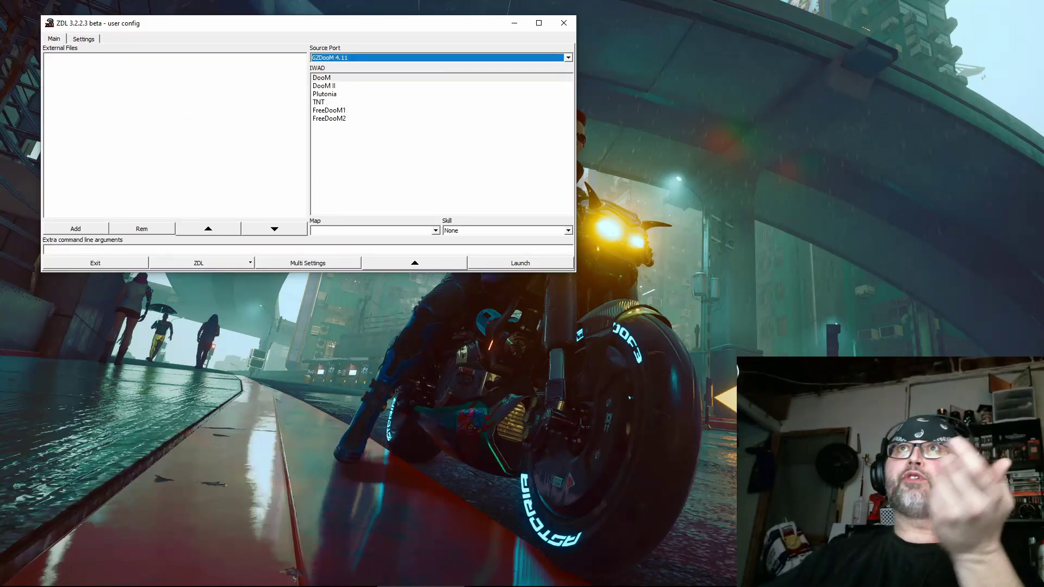